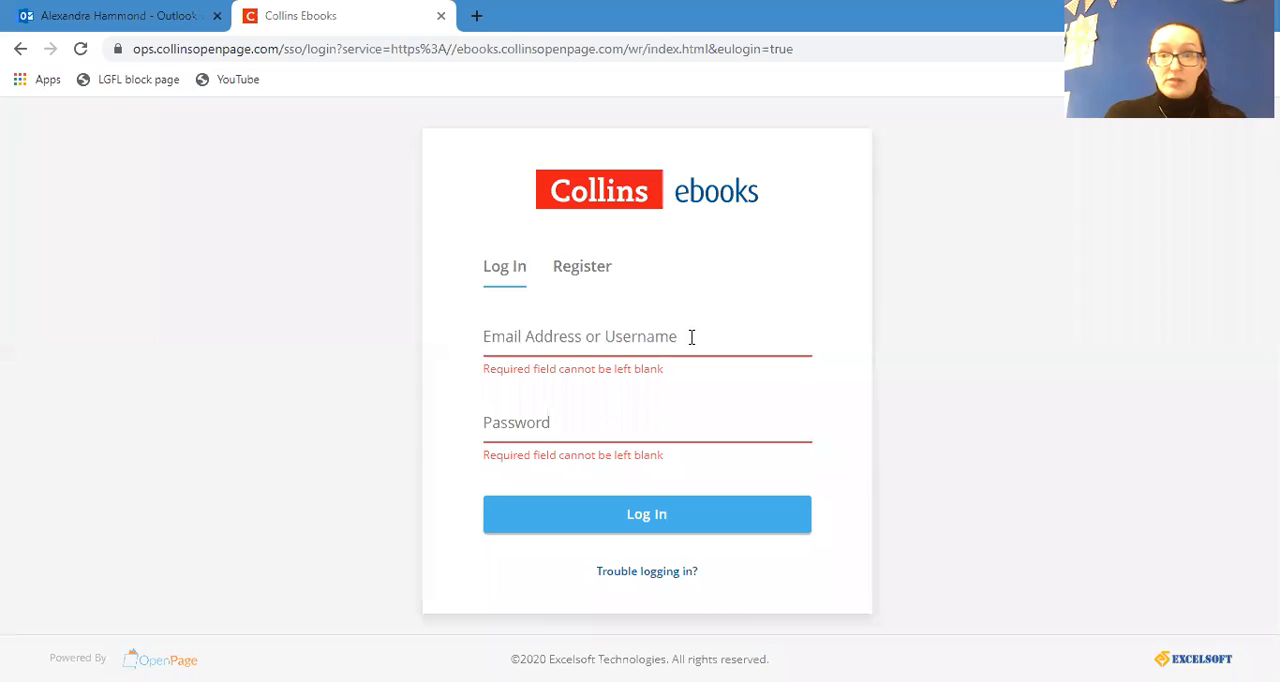
Step: Sign in with the pasted school username and password to reach the 255-book Library
click(690, 337)
key(ctrl+v)
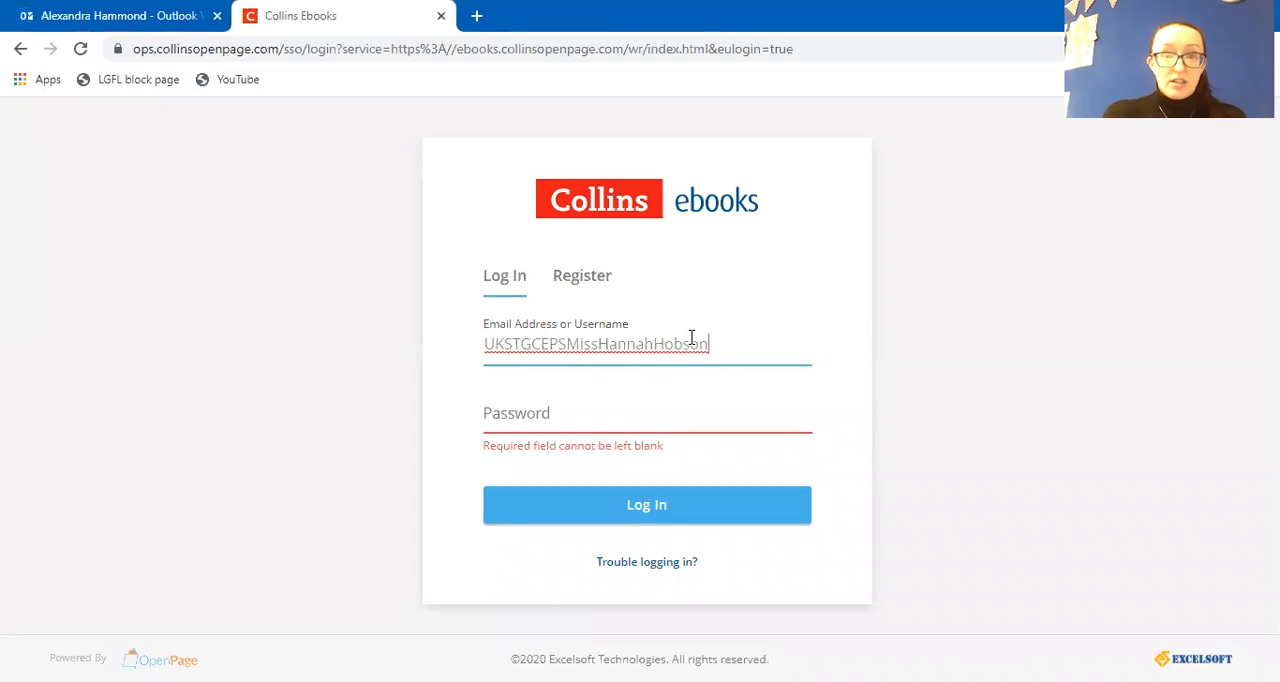
click(629, 415)
text(a)
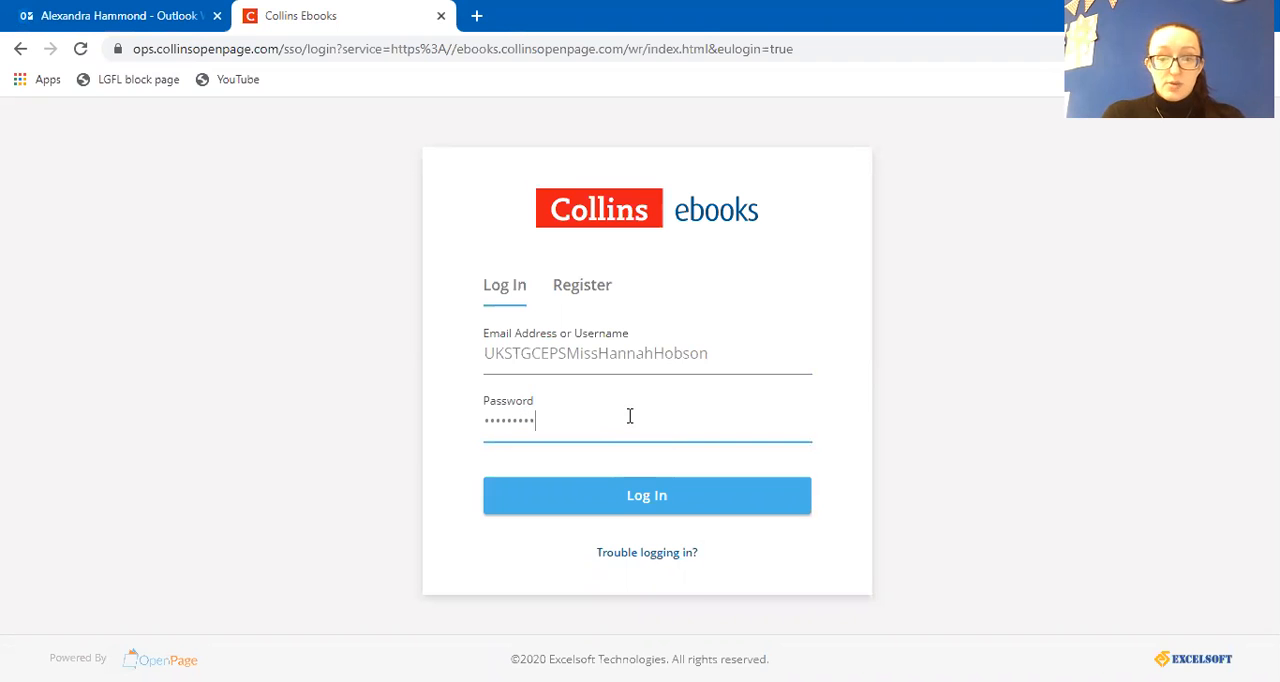
click(622, 498)
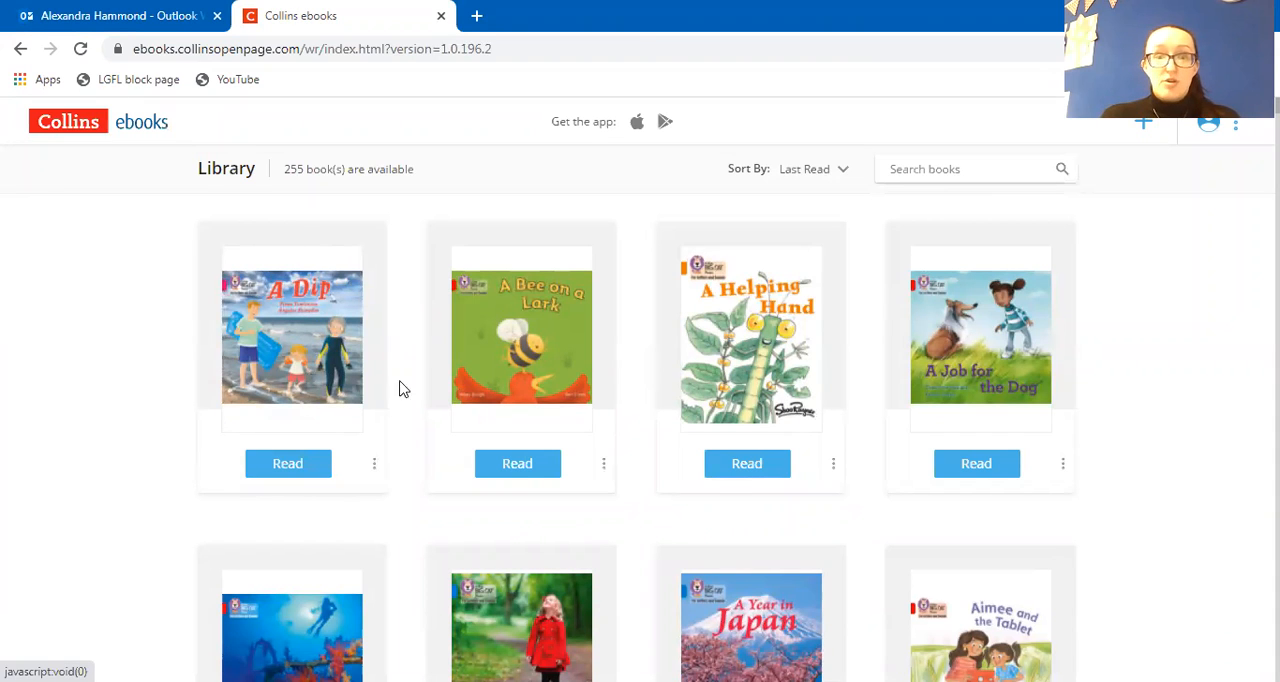
Step: Read 'A Dip' and turn forward from the cover through to pages 10-11
click(313, 468)
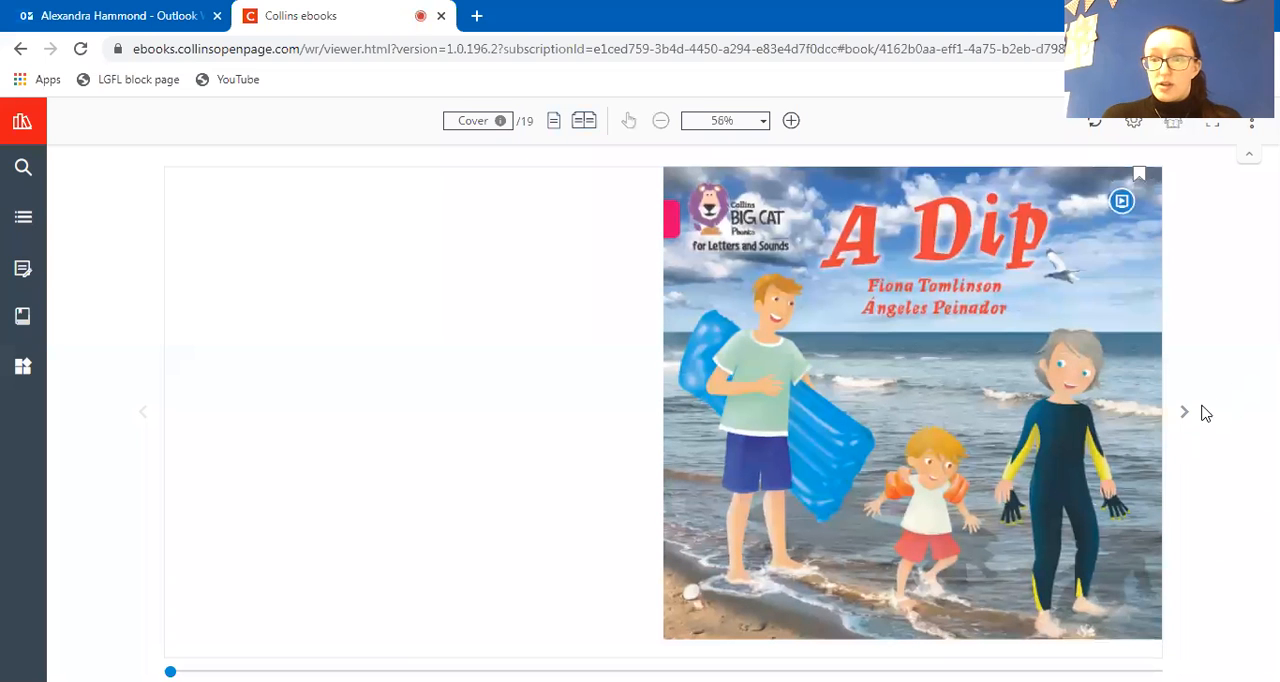
click(1186, 415)
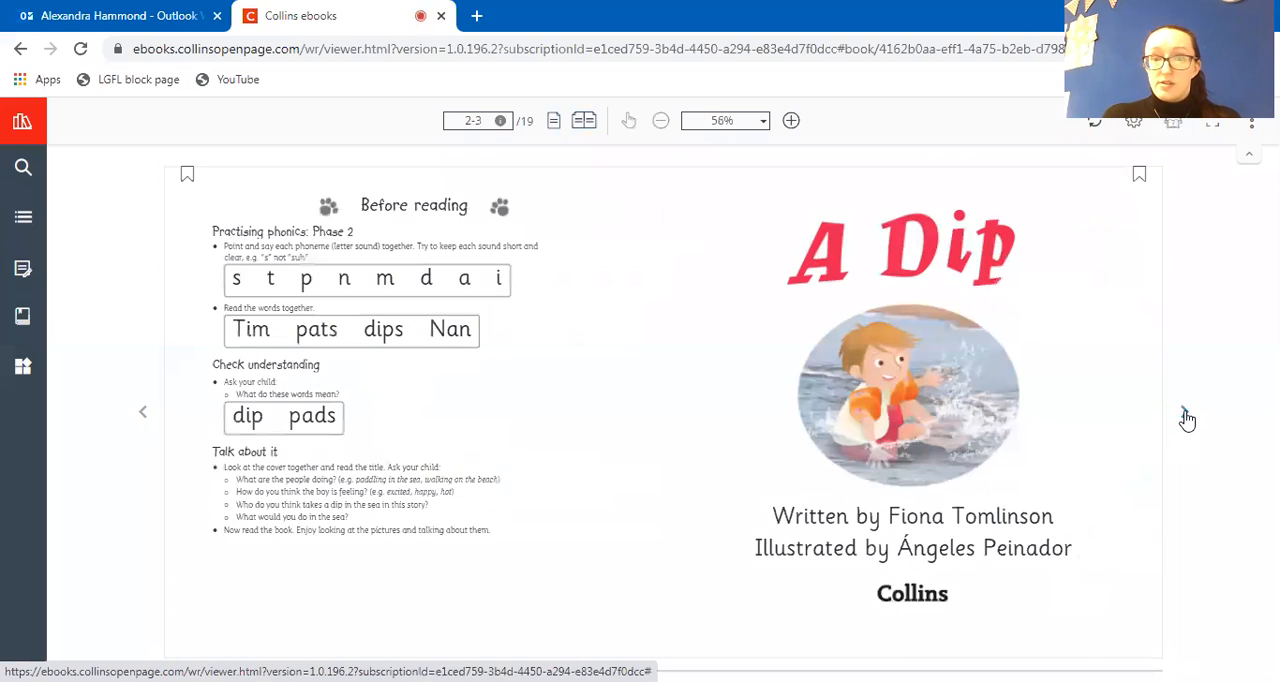
click(1187, 418)
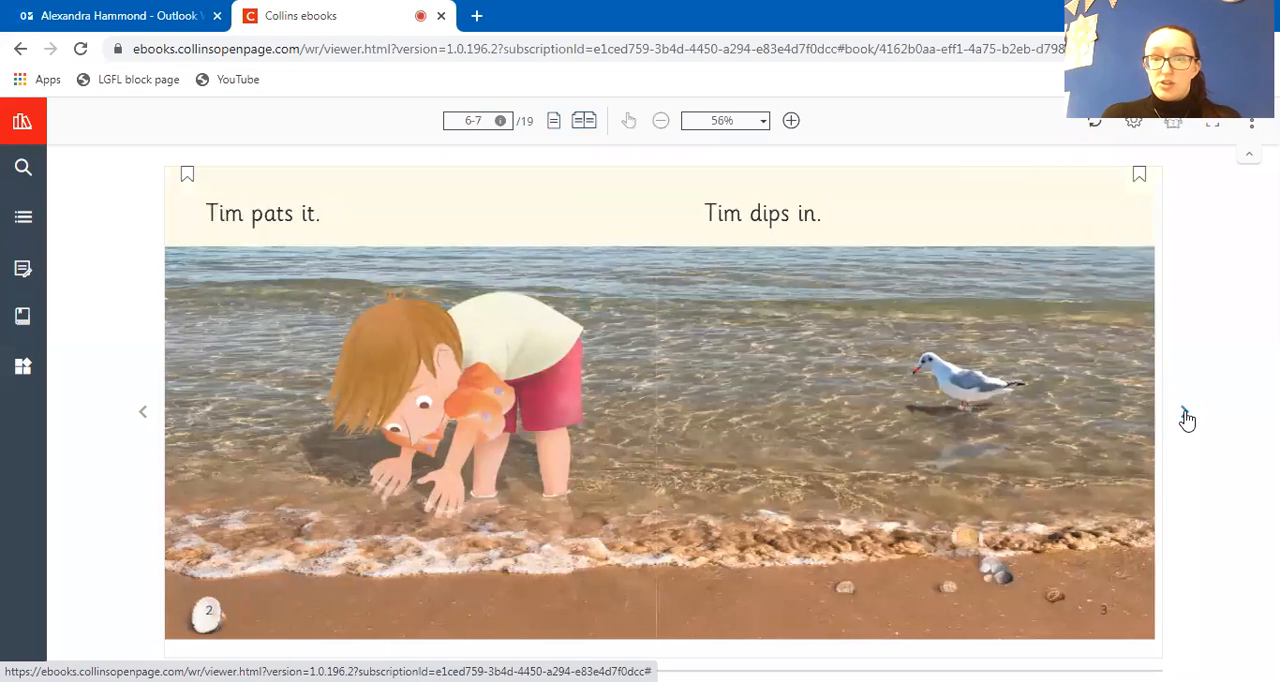
click(1187, 418)
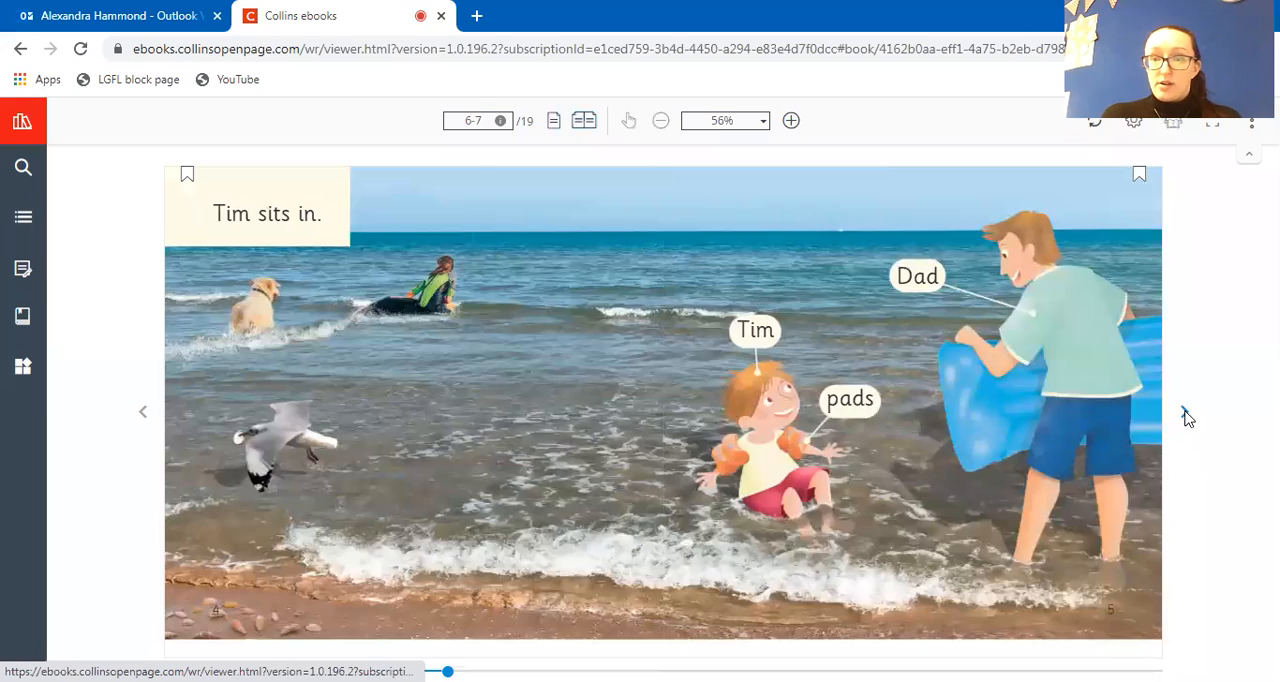
click(1187, 418)
click(1187, 418)
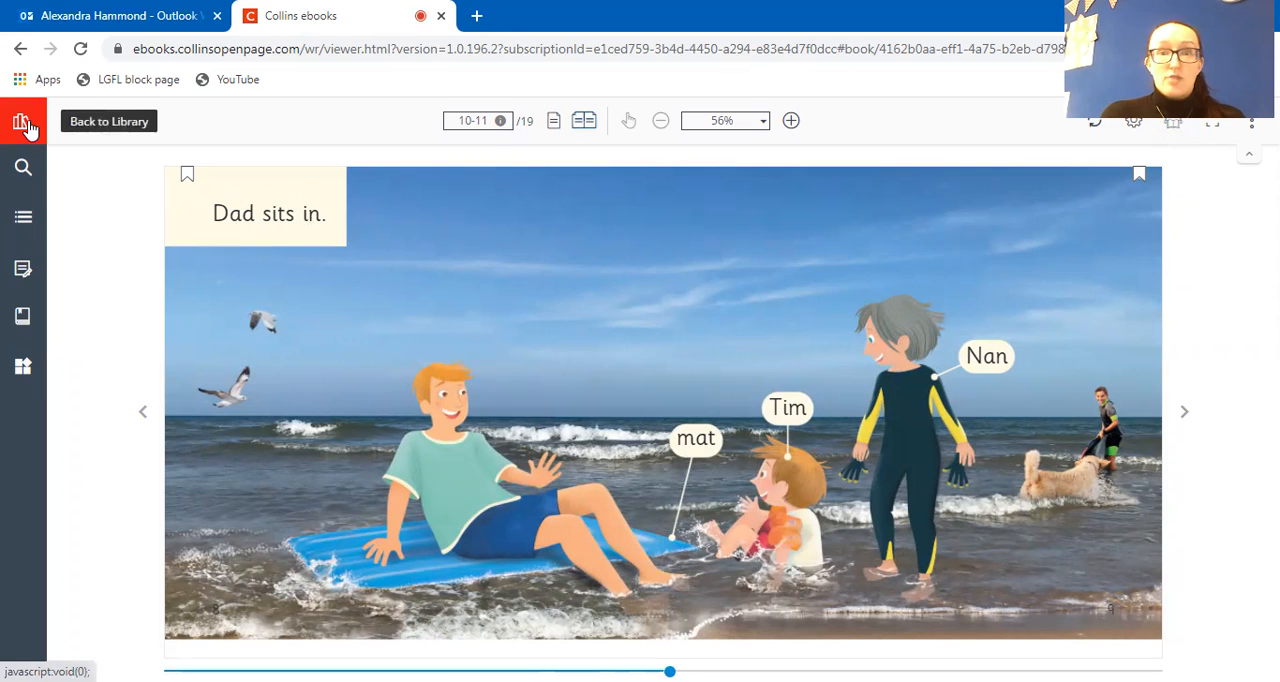
Step: Return to the Library and log out via the account menu, leaving the sign-in page
click(28, 125)
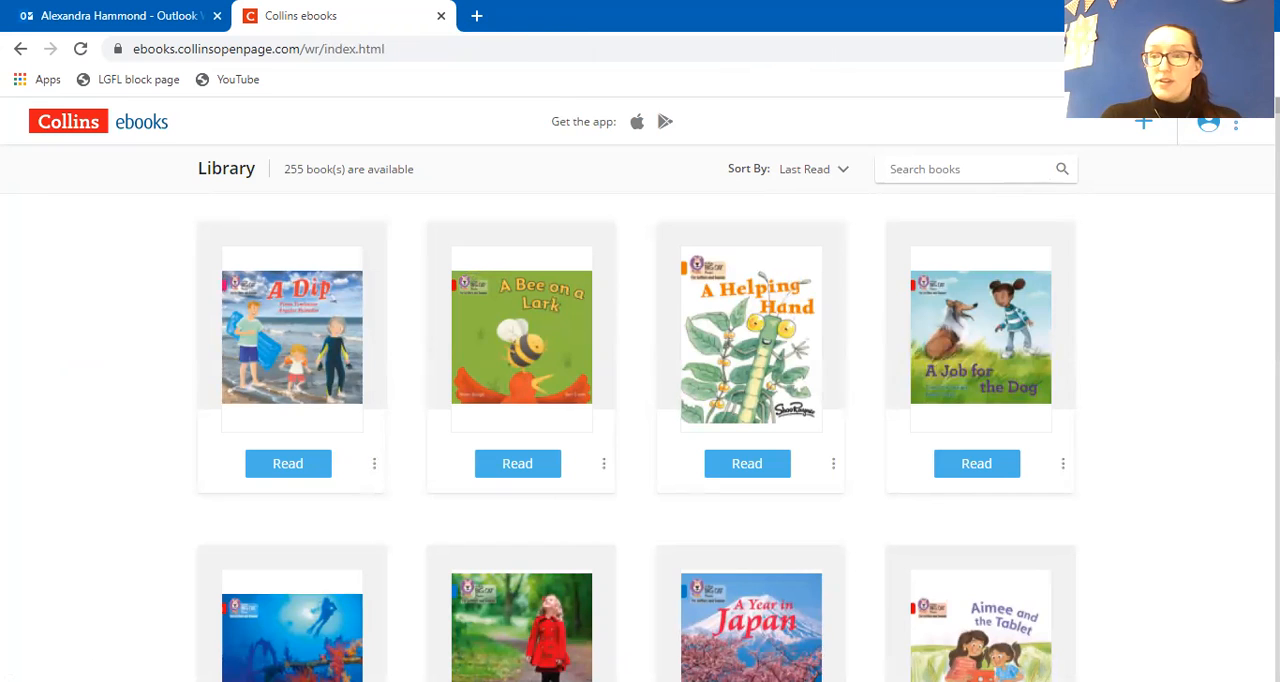
click(1238, 126)
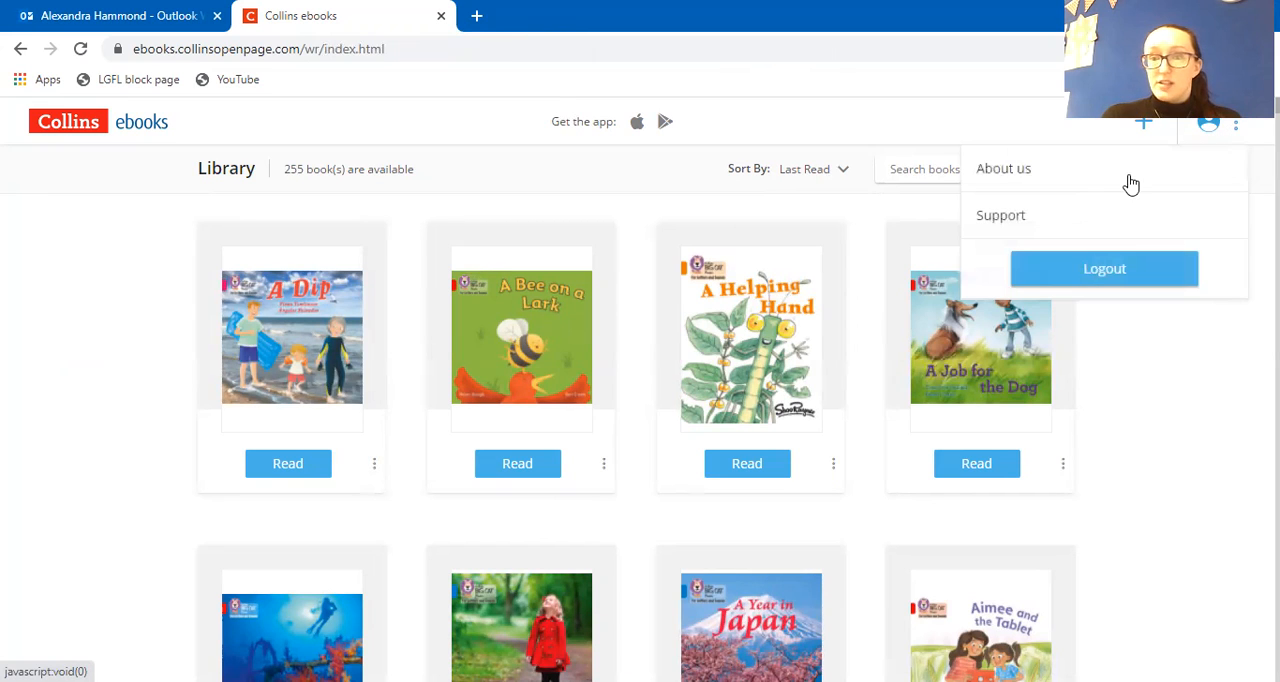
click(1022, 275)
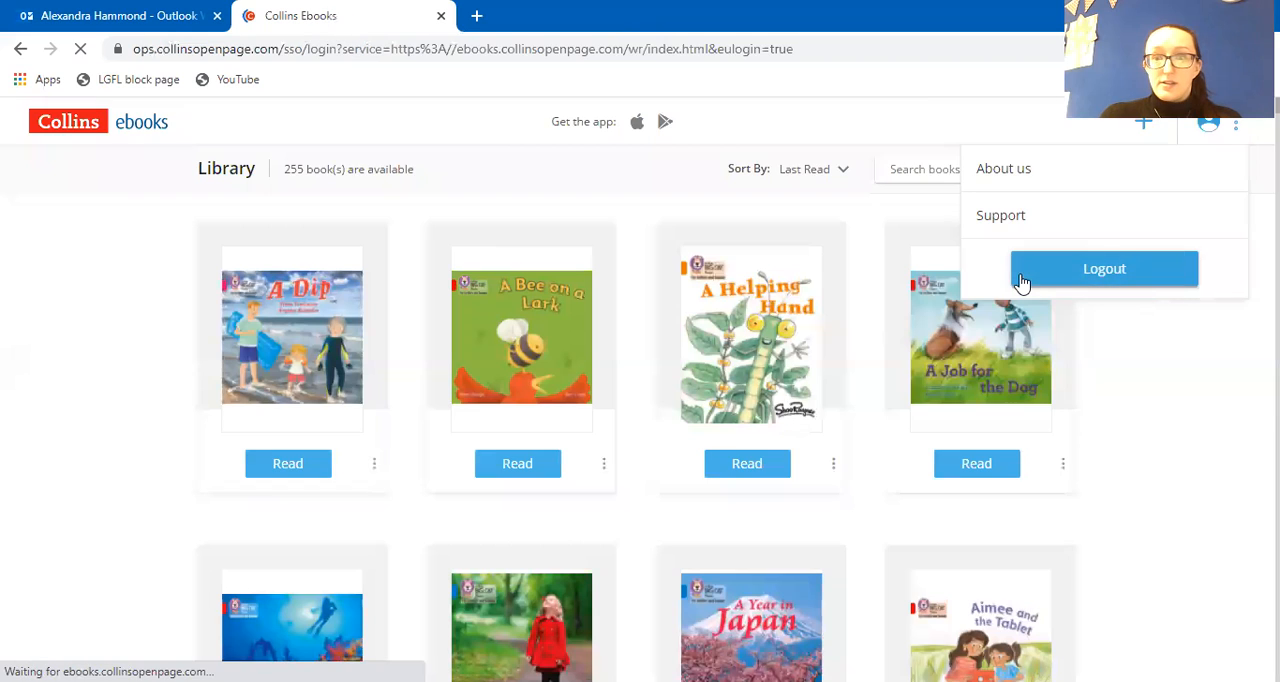